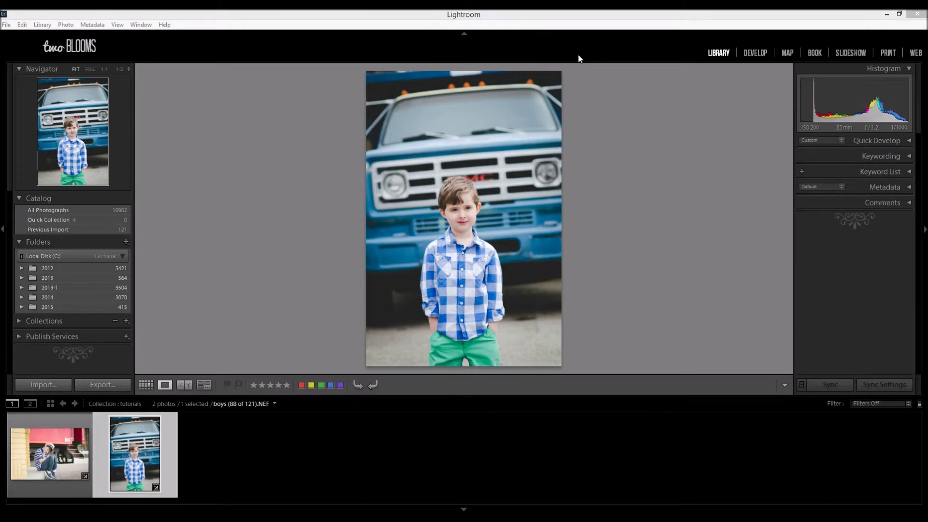
# - Open the export settings for the selected truck photo and collapse the expanded sections from Export Location through Metadata
pyautogui.click(544, 13)
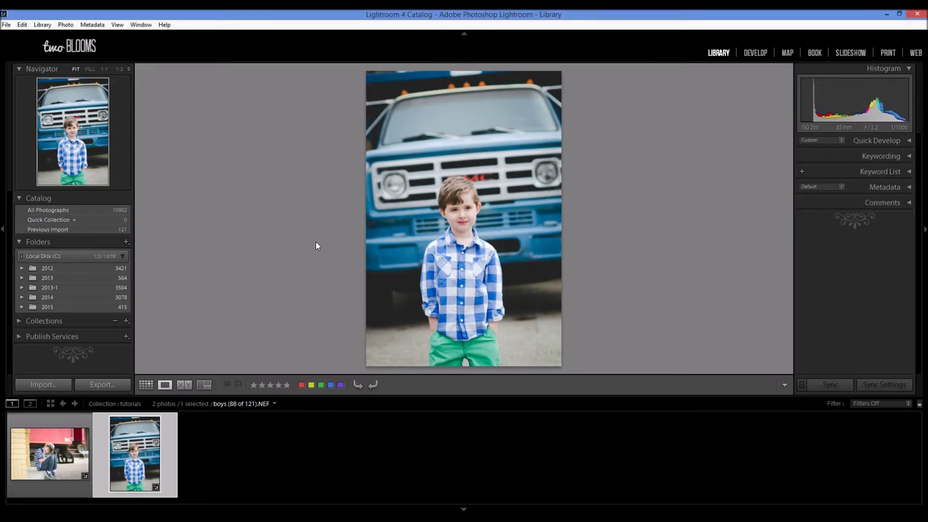
pyautogui.click(101, 385)
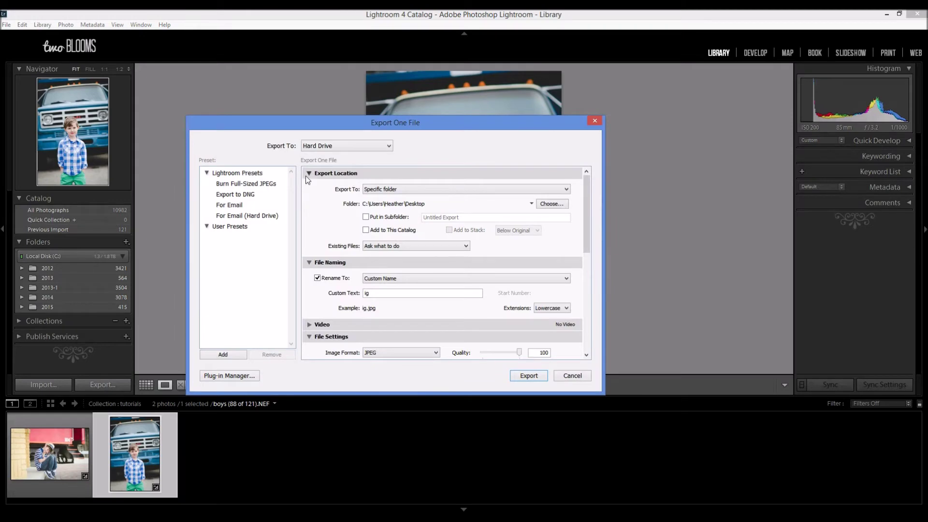
pyautogui.click(310, 173)
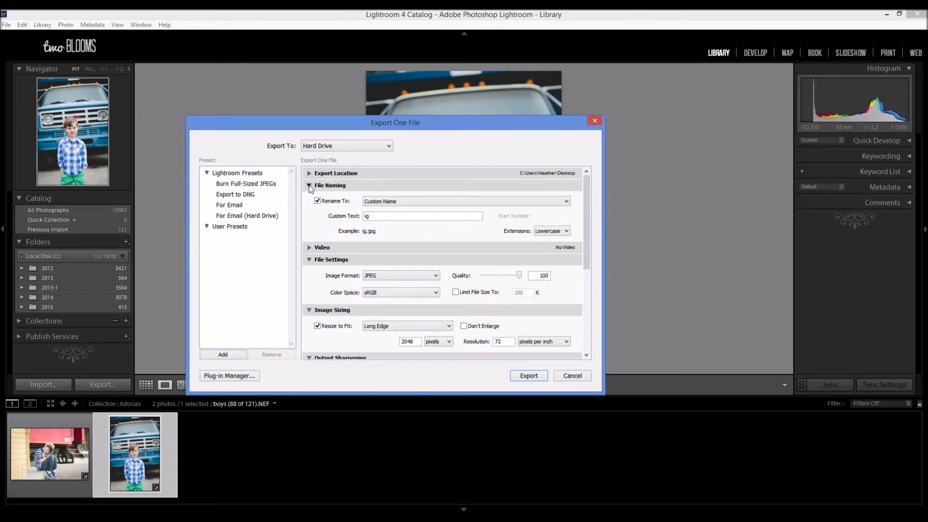
pyautogui.click(309, 185)
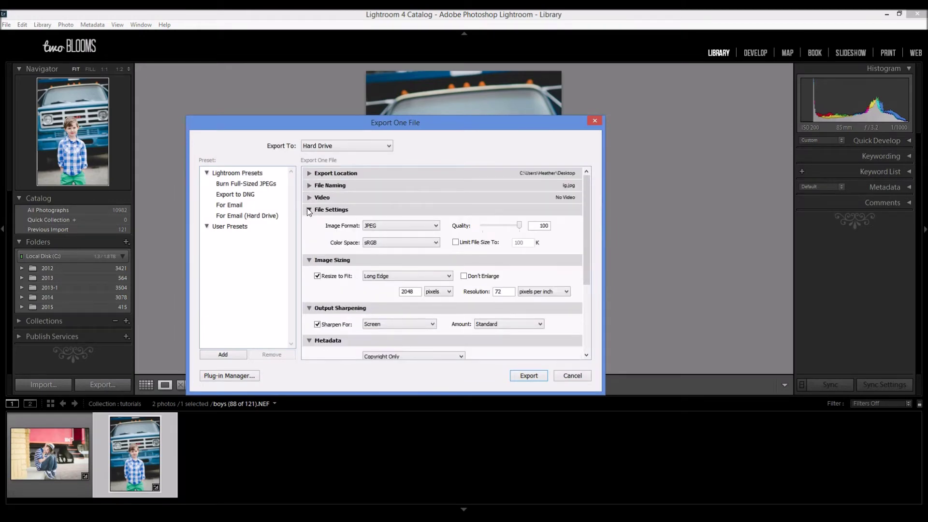
pyautogui.click(309, 210)
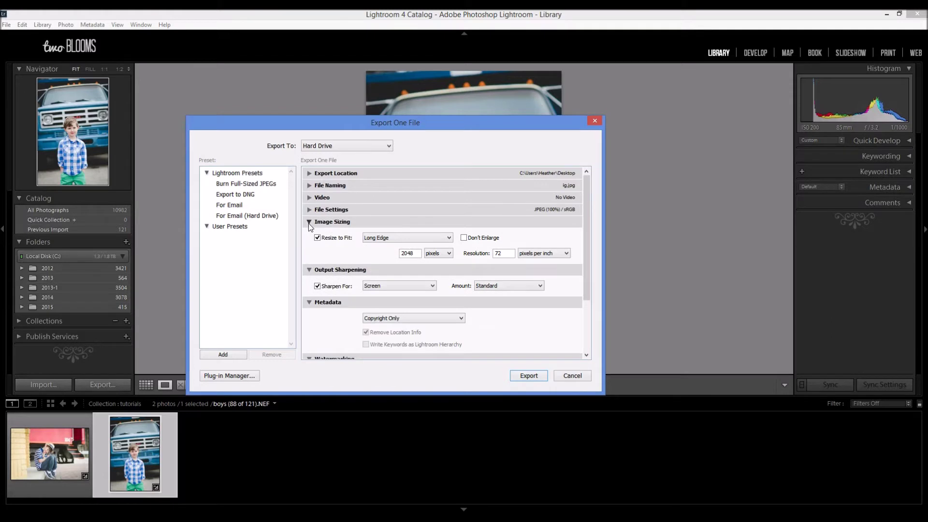
pyautogui.click(309, 222)
pyautogui.click(308, 233)
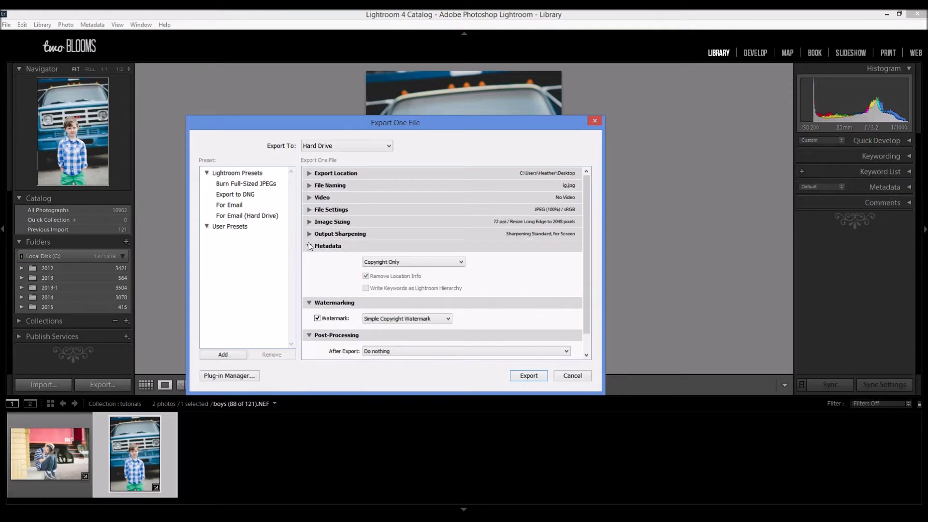
pyautogui.click(310, 246)
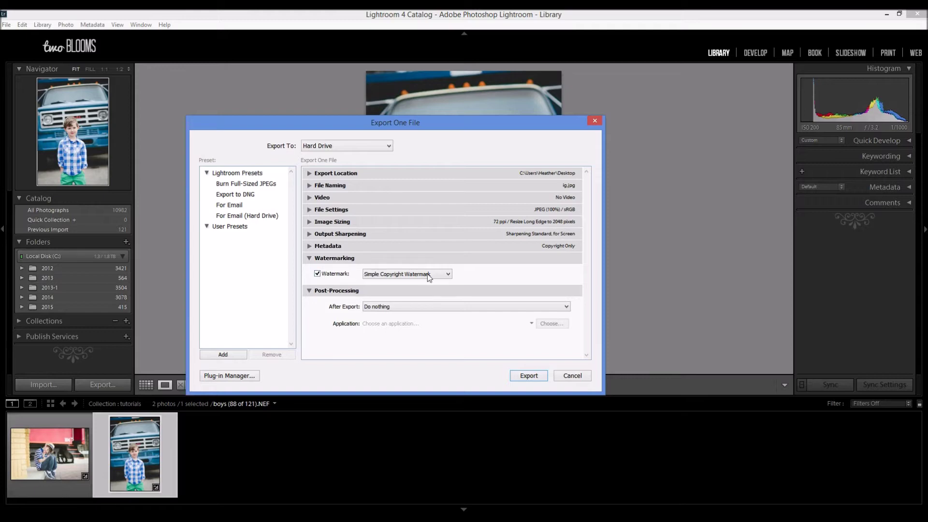
# - Set the export location to the Export folder on the Desktop and collapse that section again
pyautogui.click(309, 172)
pyautogui.click(556, 203)
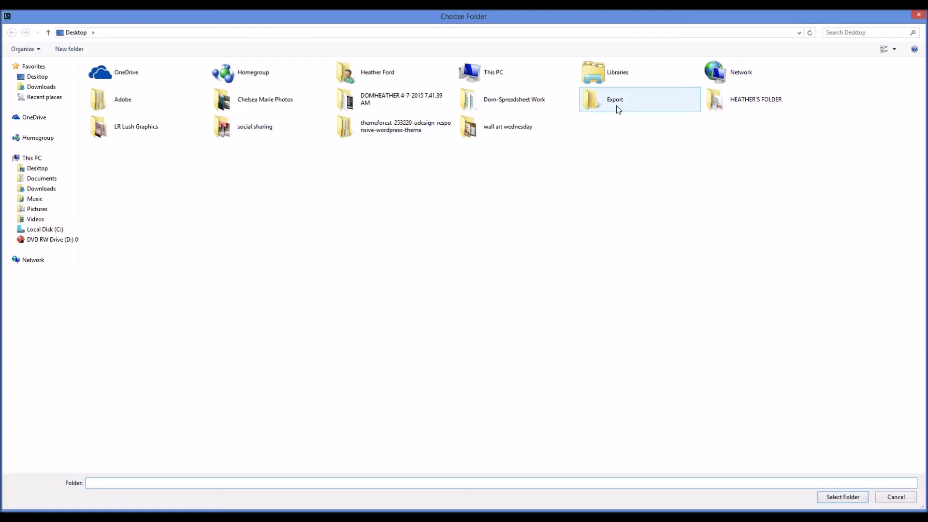
pyautogui.doubleClick(617, 108)
pyautogui.click(847, 496)
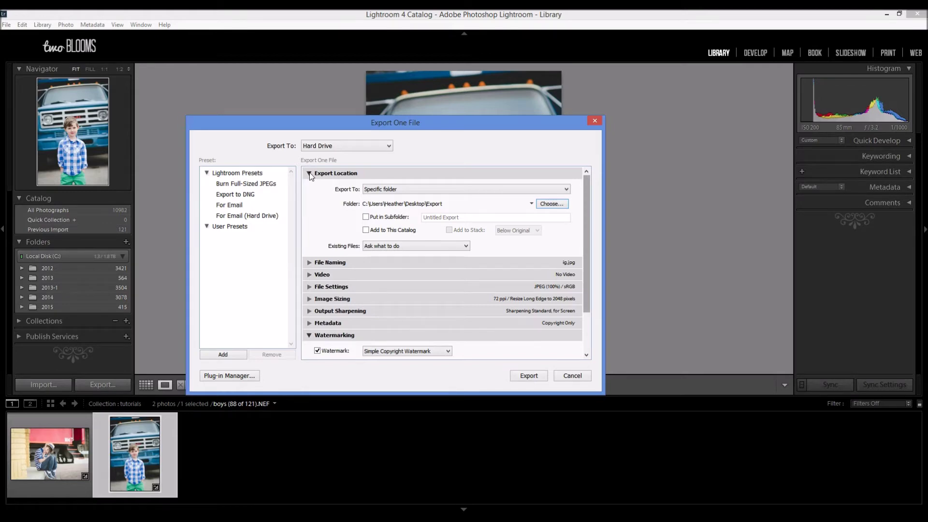
pyautogui.click(309, 173)
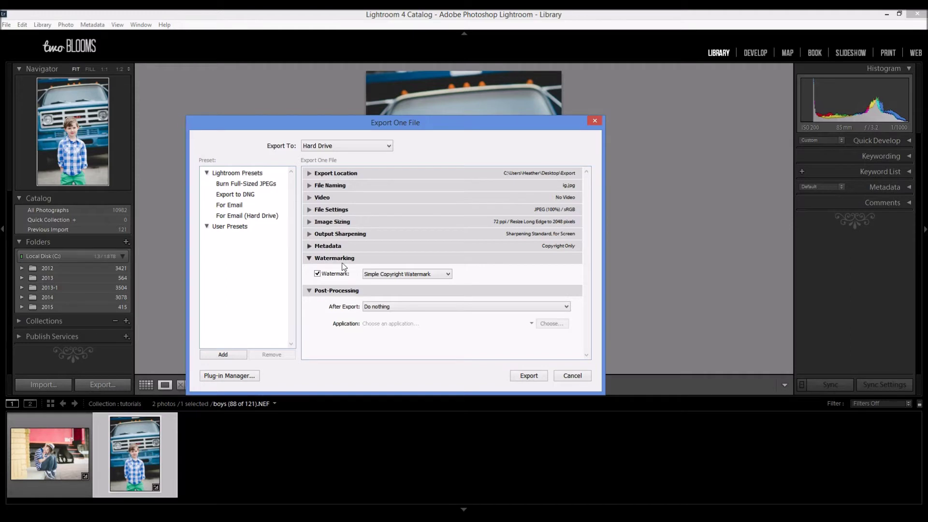
# - Open the Watermark Editor from the Watermarking options and check its preset choices
pyautogui.click(445, 274)
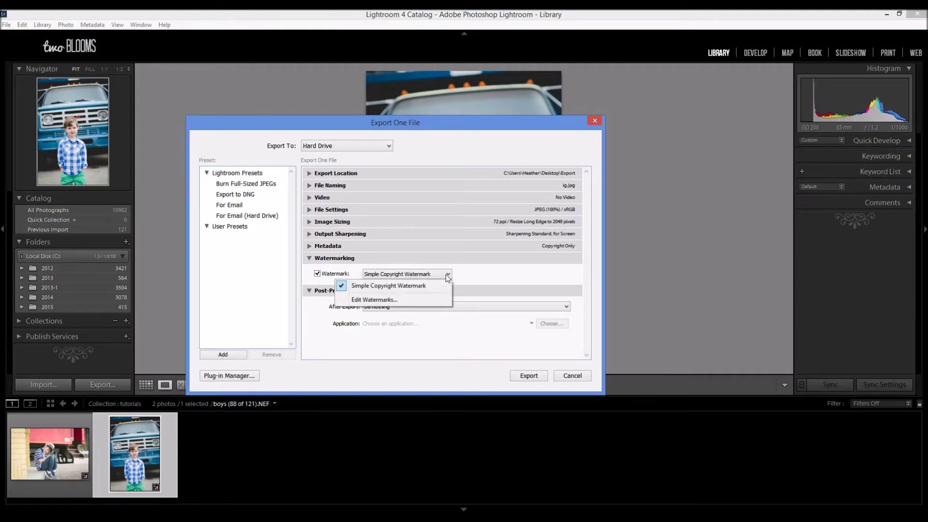
pyautogui.click(381, 300)
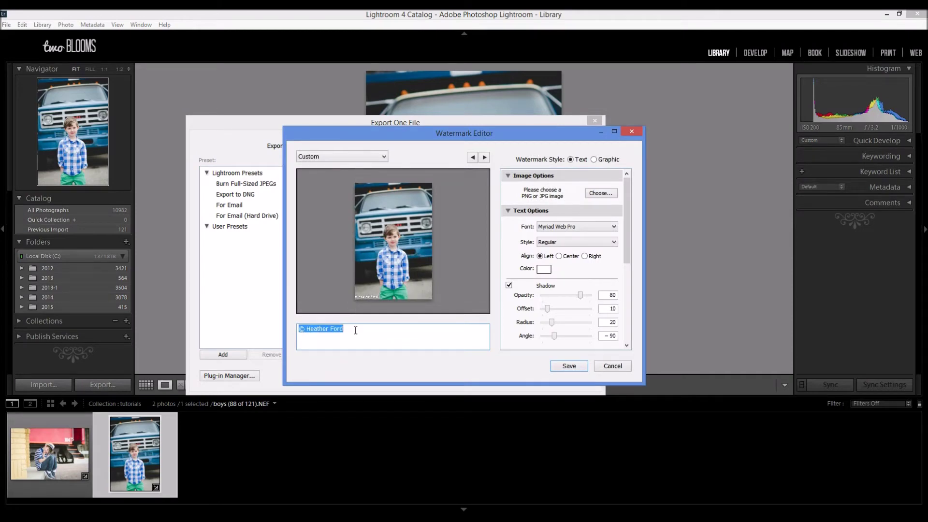
pyautogui.click(372, 158)
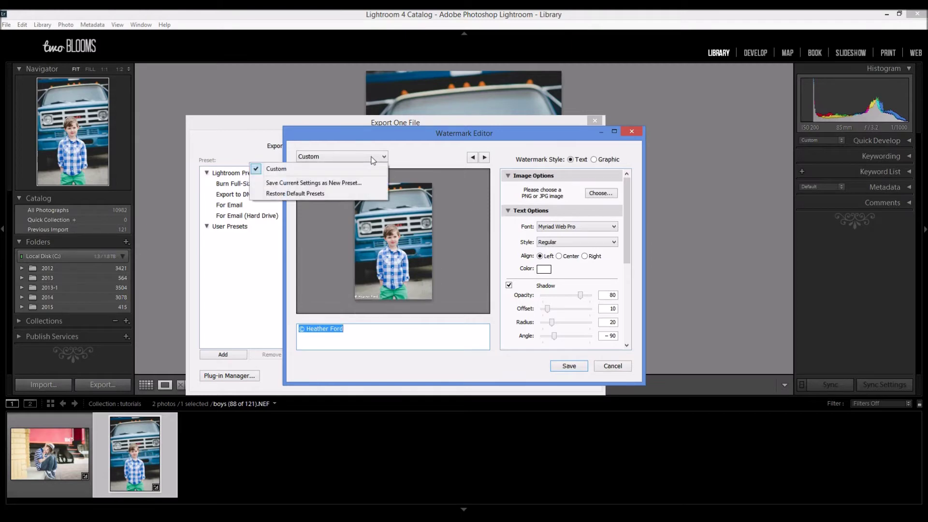
pyautogui.click(418, 146)
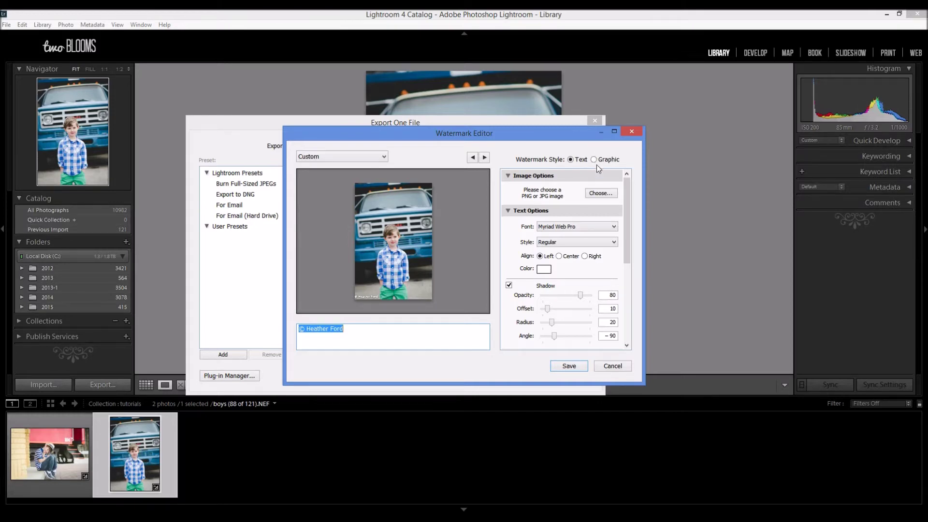
# - Load the "two blooms logo" PNG from the Desktop as the graphic watermark
pyautogui.click(594, 160)
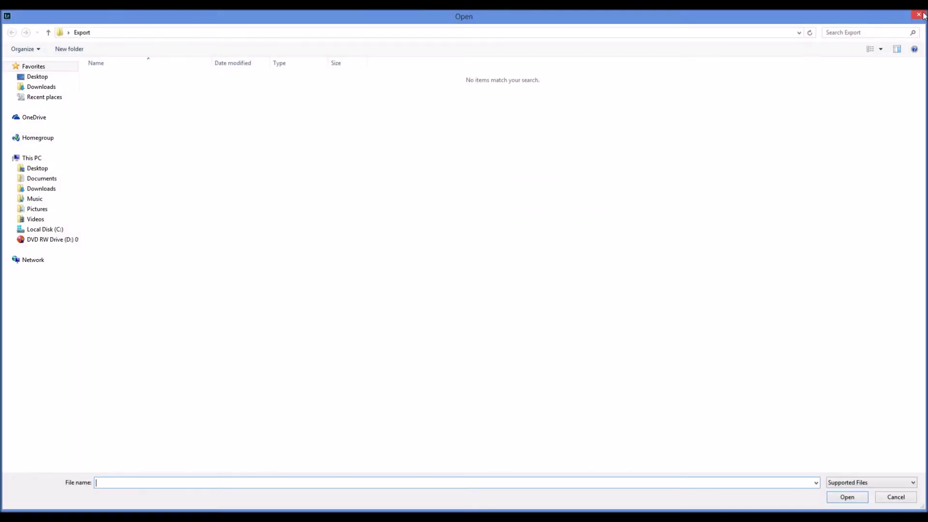
pyautogui.click(918, 14)
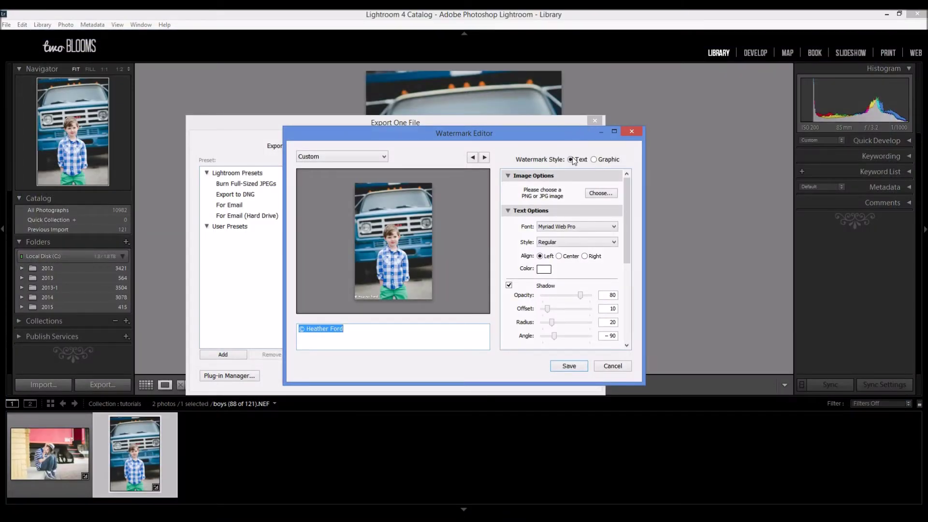
pyautogui.click(601, 194)
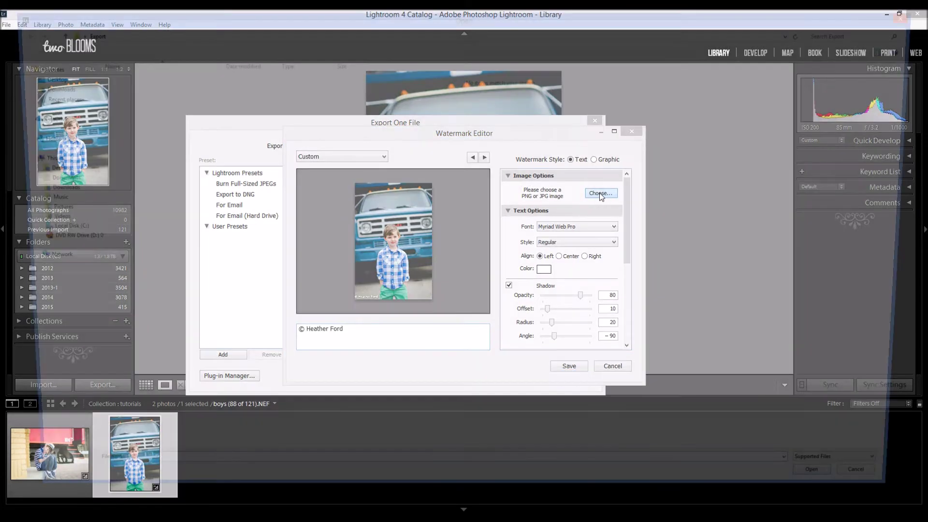
pyautogui.click(35, 78)
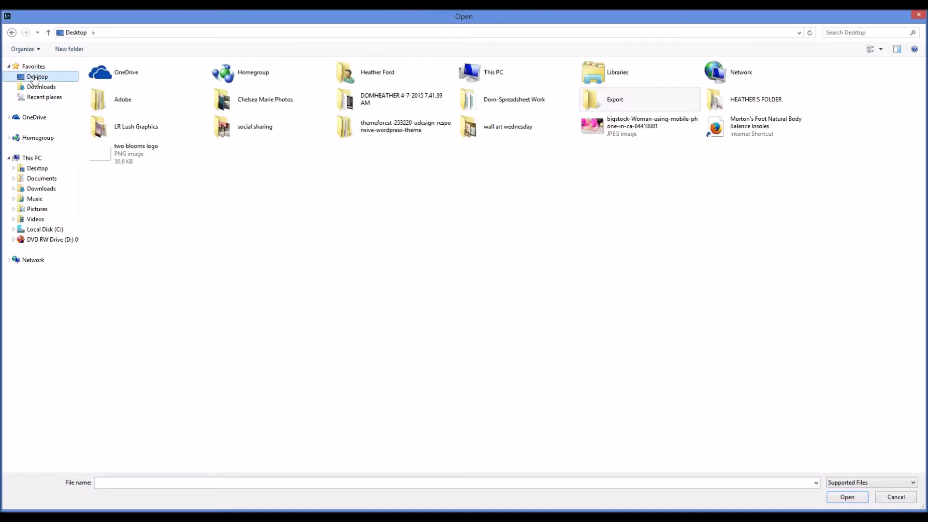
pyautogui.doubleClick(156, 156)
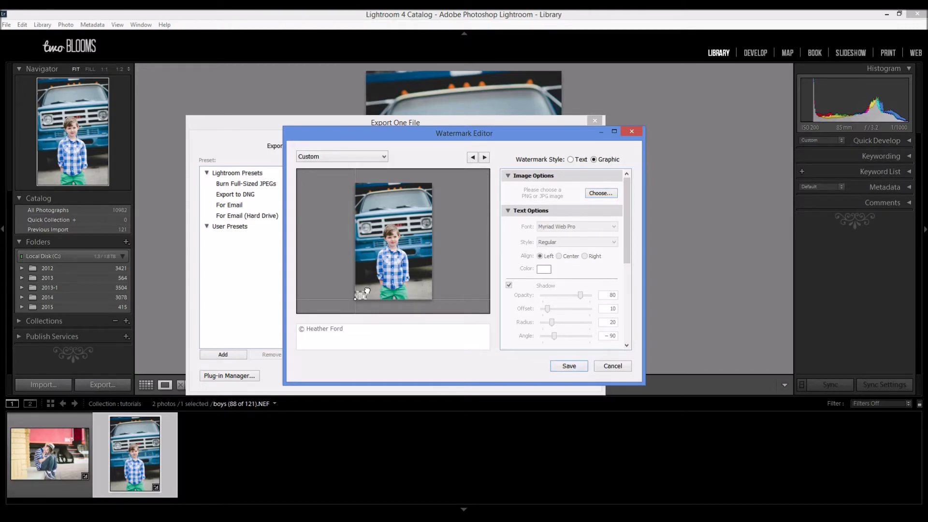
# - Try enlarging the logo proportionally to about 36 on the preview, and try the Fit and Fill sizing options
pyautogui.moveTo(368, 291); pyautogui.dragTo(436, 258)
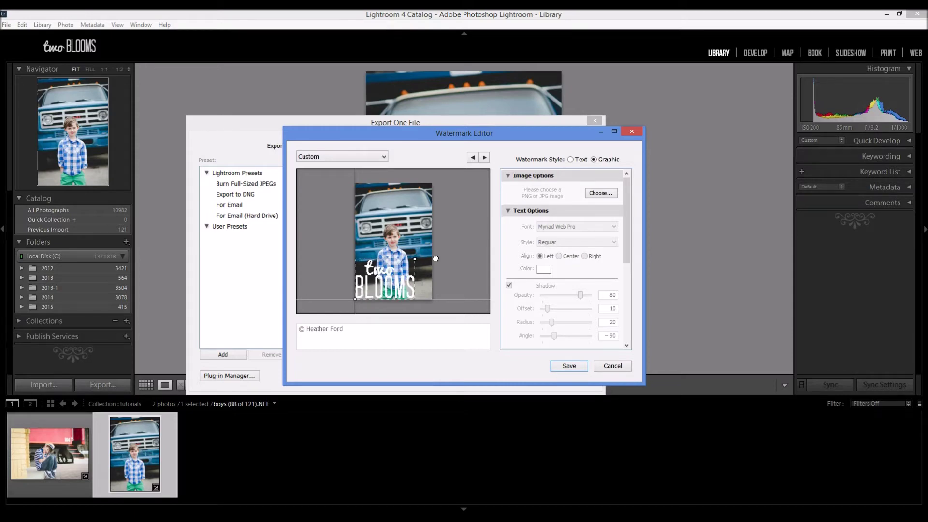
pyautogui.scroll(-1, 629, 237)
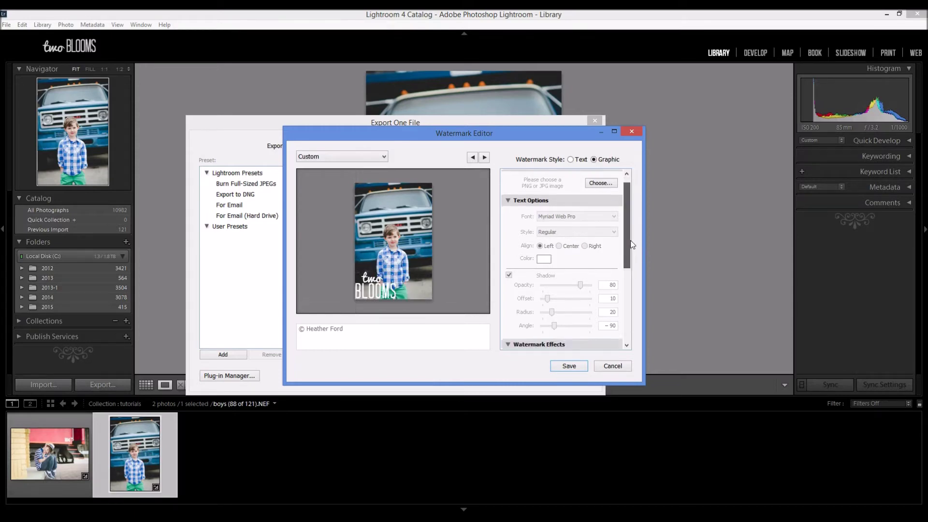
pyautogui.scroll(-5, 632, 244)
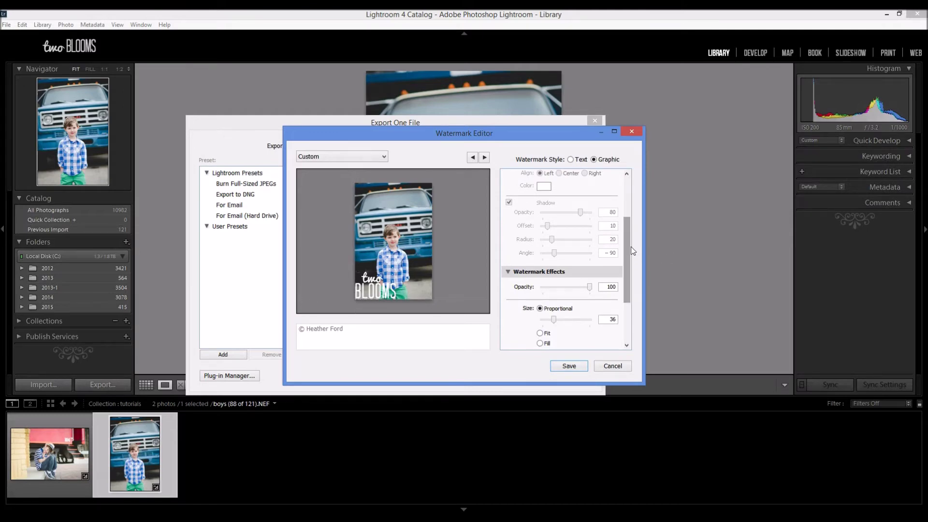
pyautogui.moveTo(627, 268); pyautogui.dragTo(634, 297)
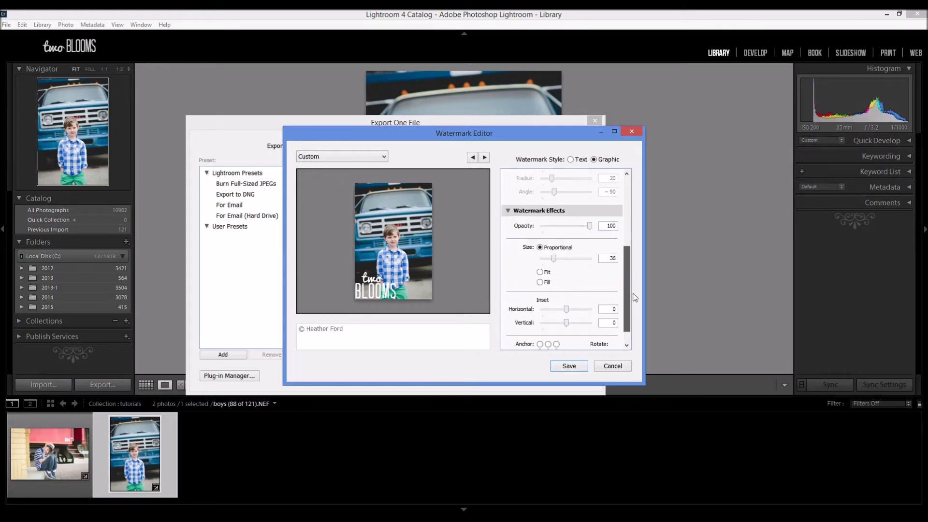
pyautogui.click(540, 271)
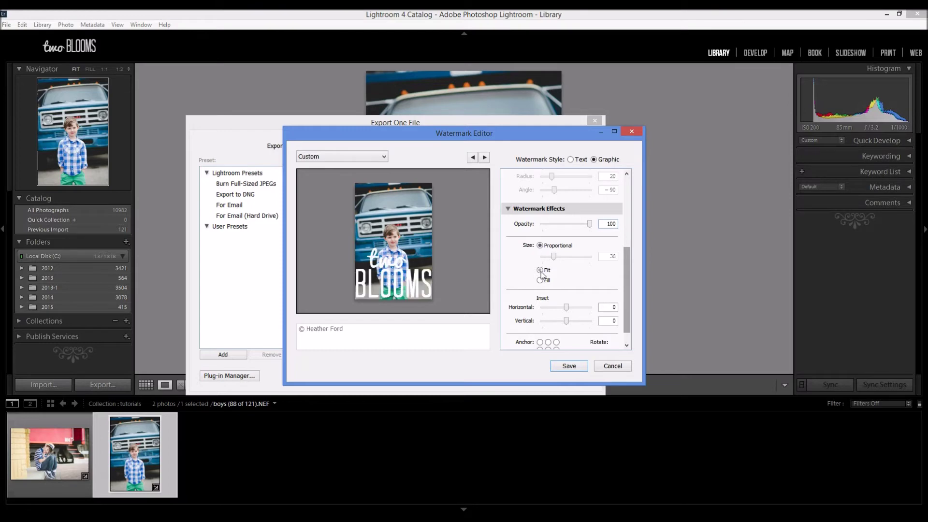
pyautogui.click(540, 280)
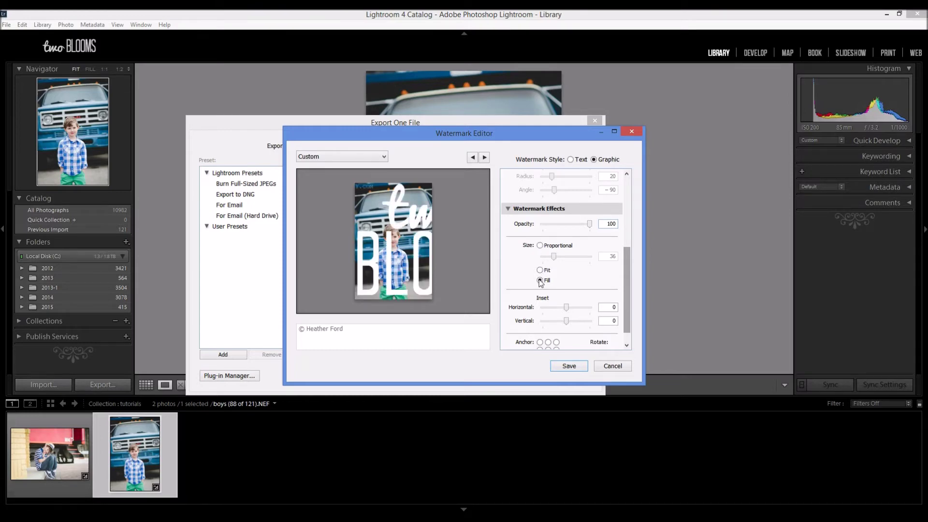
pyautogui.click(540, 270)
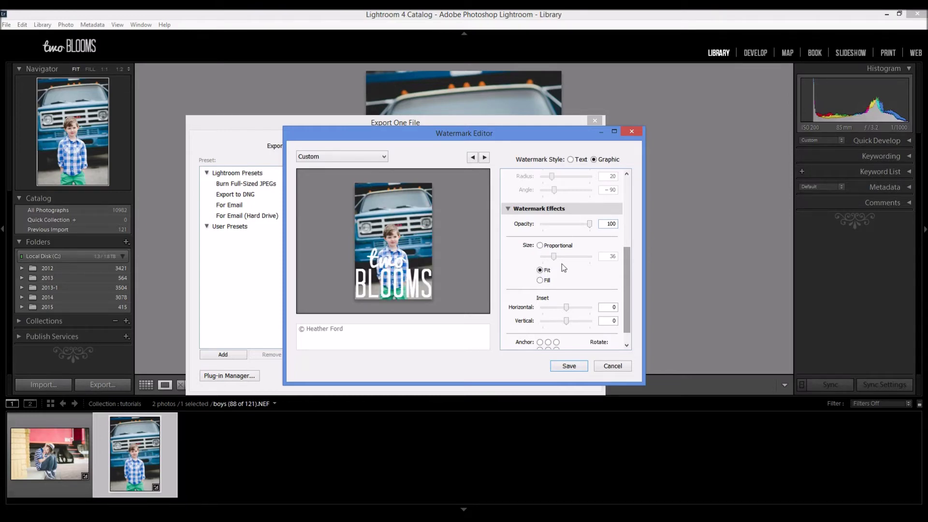
# - Switch the watermark sizing to Proportional and reduce the logo size to 21
pyautogui.click(539, 246)
pyautogui.moveTo(553, 256)
pyautogui.mouseDown()
pyautogui.moveTo(564, 261)
pyautogui.moveTo(554, 264)
pyautogui.mouseUp()
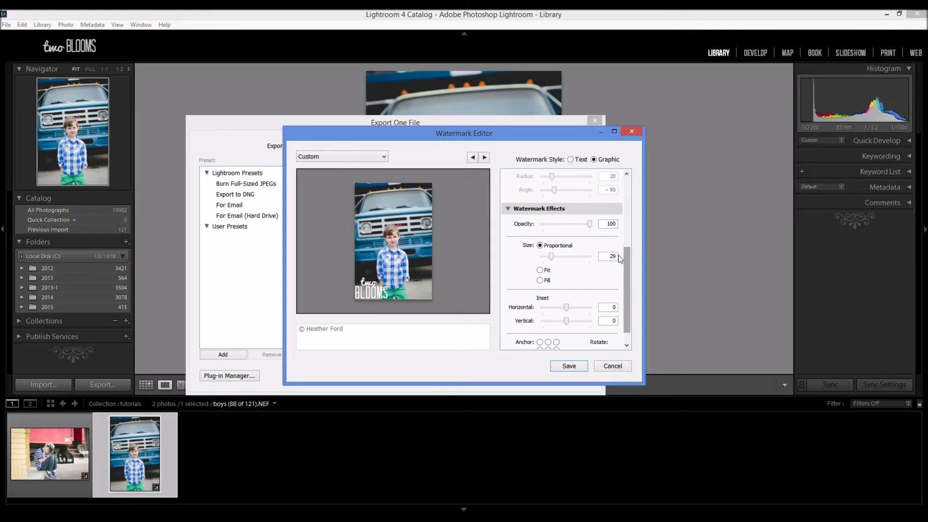
pyautogui.moveTo(553, 260); pyautogui.dragTo(550, 260)
# - Anchor the logo at the photo's middle right with a horizontal inset of 5, and lower its opacity to 91
pyautogui.scroll(-1, 628, 263)
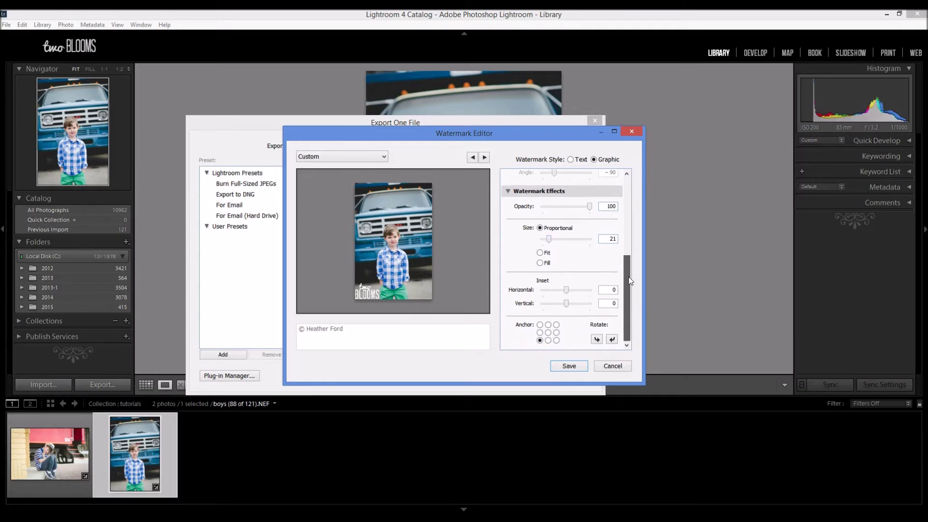
pyautogui.click(540, 332)
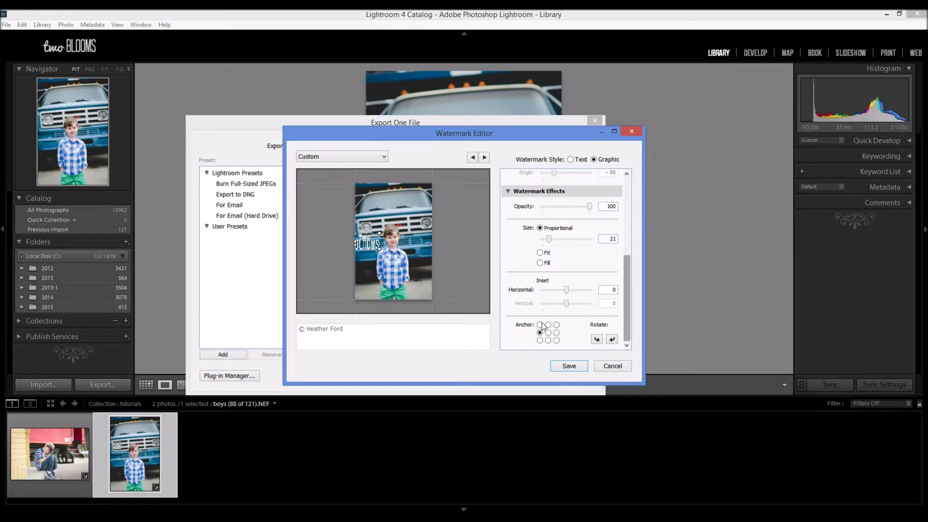
pyautogui.click(557, 333)
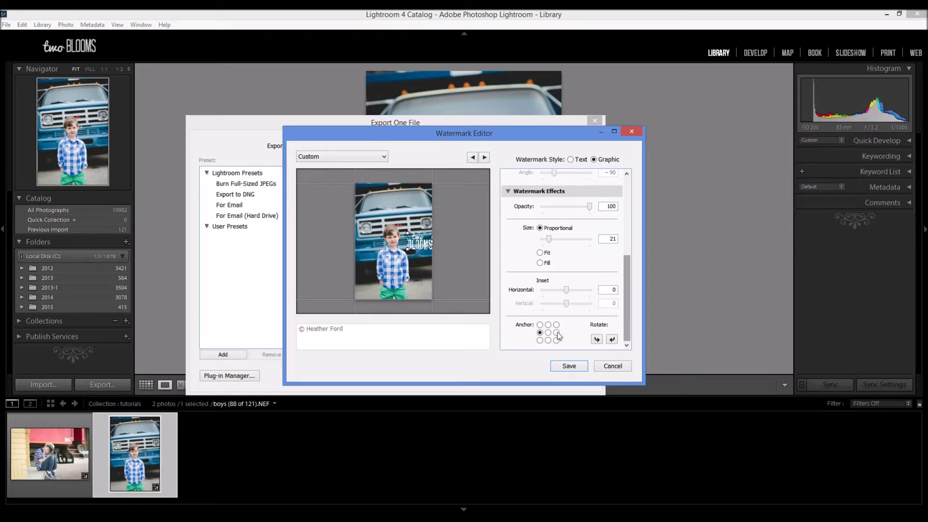
pyautogui.click(548, 325)
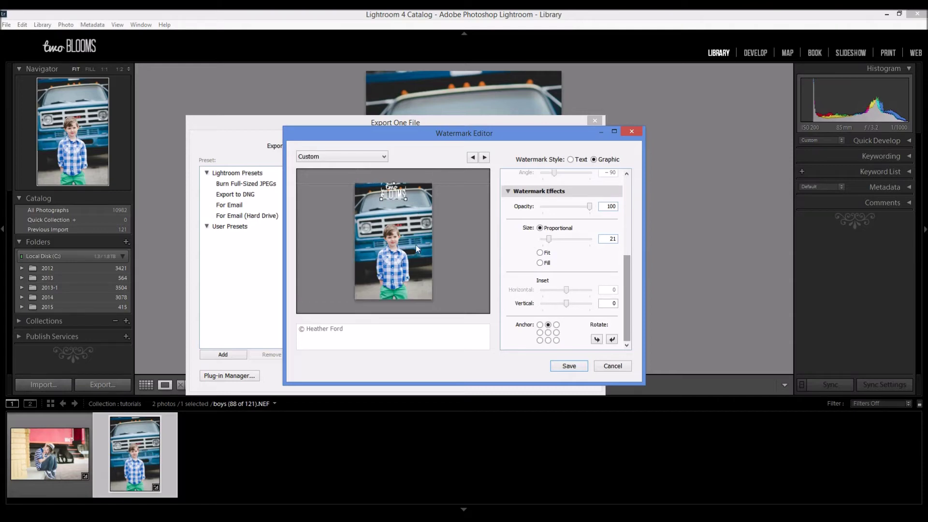
pyautogui.click(556, 332)
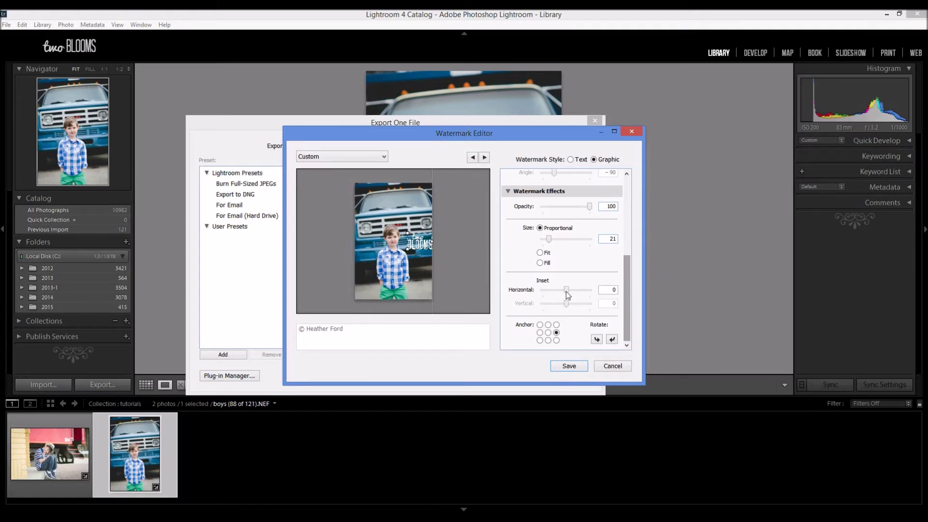
pyautogui.moveTo(567, 290); pyautogui.dragTo(578, 297)
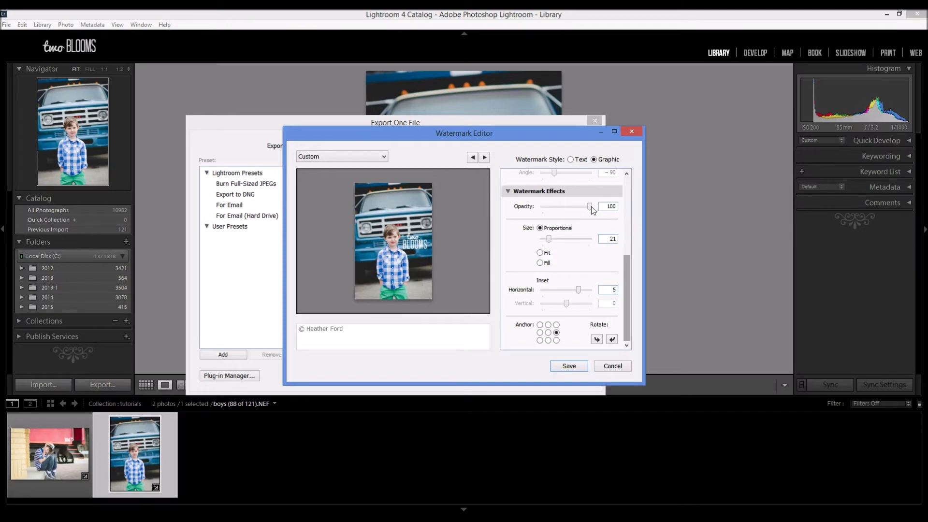
pyautogui.moveTo(590, 207)
pyautogui.mouseDown()
pyautogui.moveTo(562, 210)
pyautogui.moveTo(592, 216)
pyautogui.mouseUp()
# - Save the watermark settings as a new preset named "Two Blooms Logo - middle right"
pyautogui.click(578, 366)
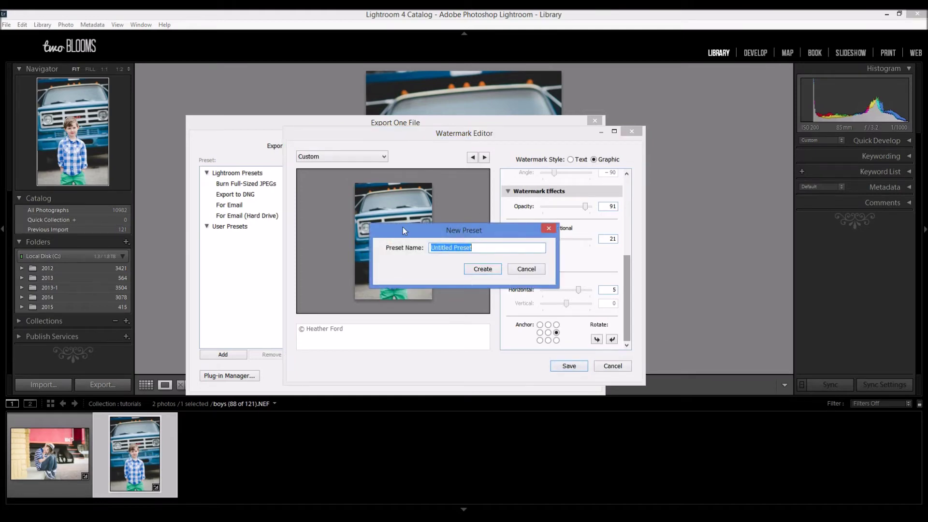
pyautogui.write('Two Blooms')
pyautogui.write(' Logo')
pyautogui.write('Whi')
pyautogui.press('BackSpace')
pyautogui.press('BackSpace')
pyautogui.press('BackSpace')
pyautogui.write('- middl')
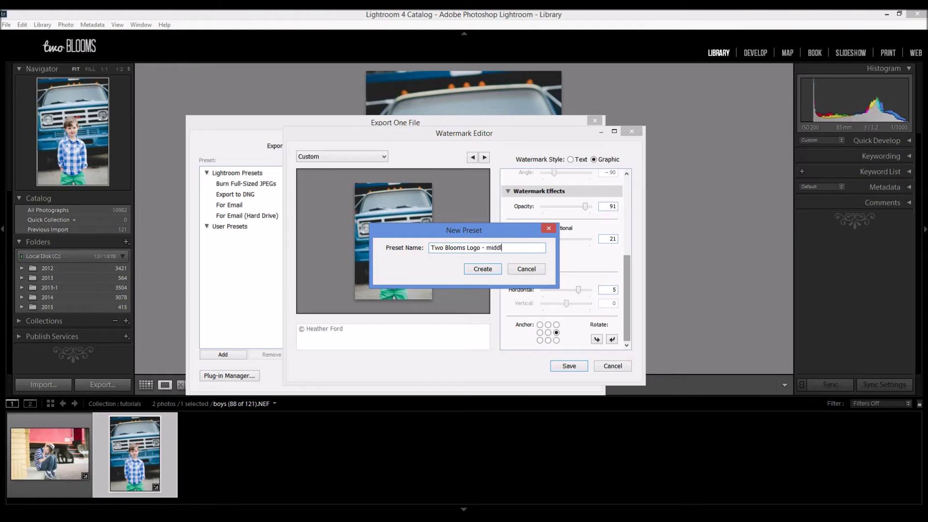
pyautogui.write('e right')
pyautogui.click(483, 271)
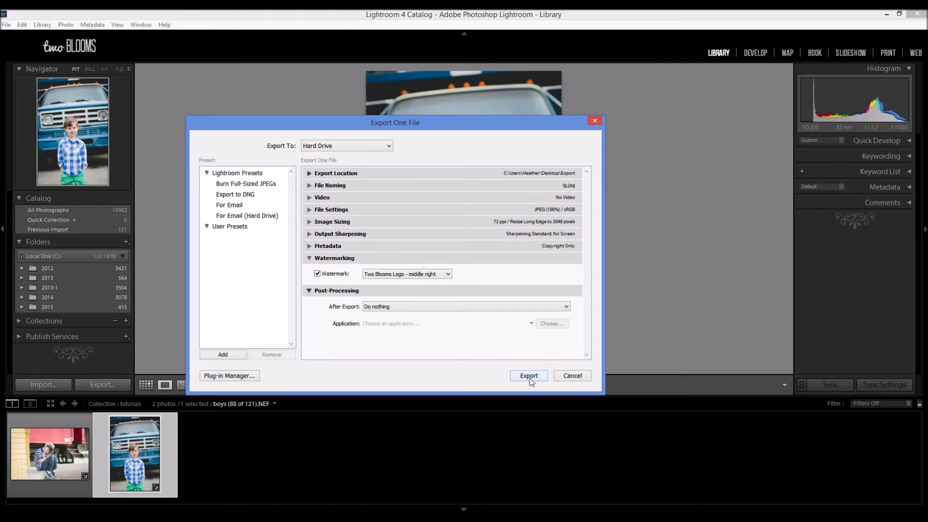
# - Set the custom file name to "boy with truck" and export the photo with the logo watermark
pyautogui.click(309, 185)
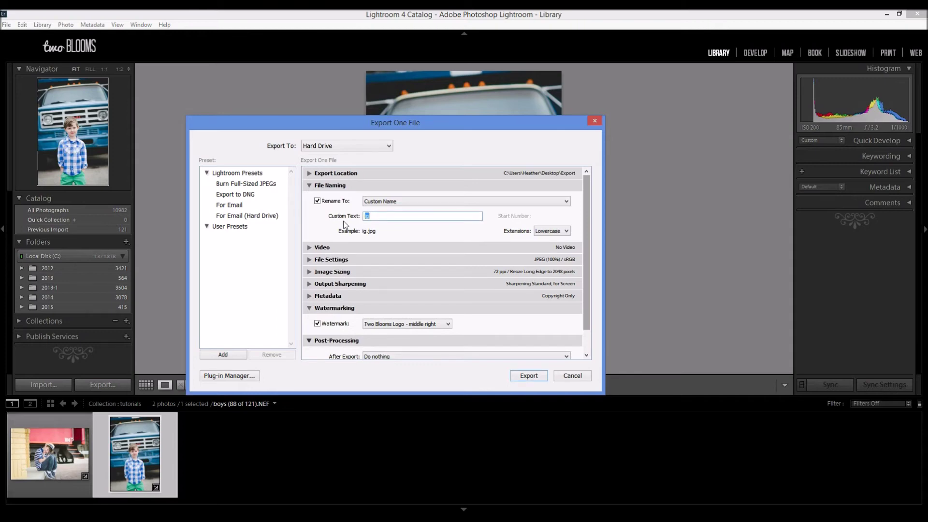
pyautogui.write('boy with truck')
pyautogui.scroll(-2, 584, 248)
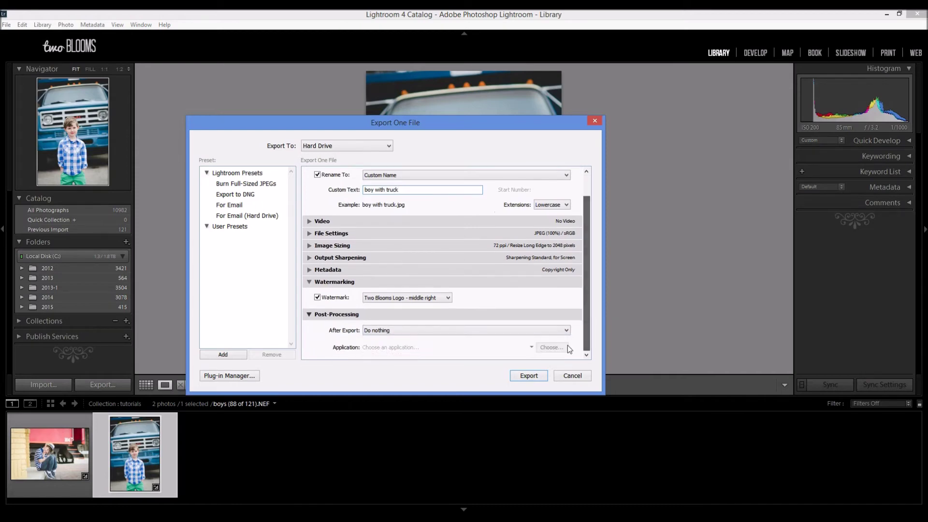
pyautogui.click(528, 375)
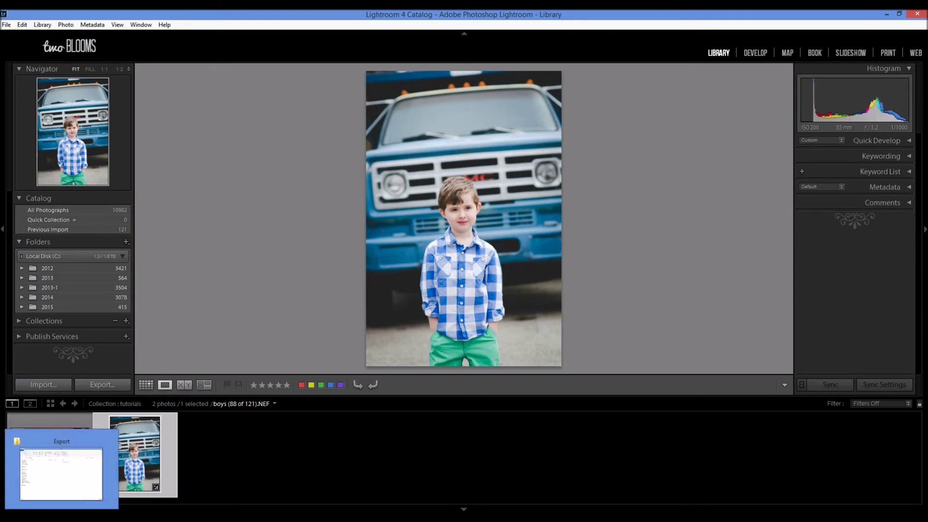
# - Switch to the Export folder window, view the exported "boy with truck" image to check its watermark, and close both windows
pyautogui.click(61, 521)
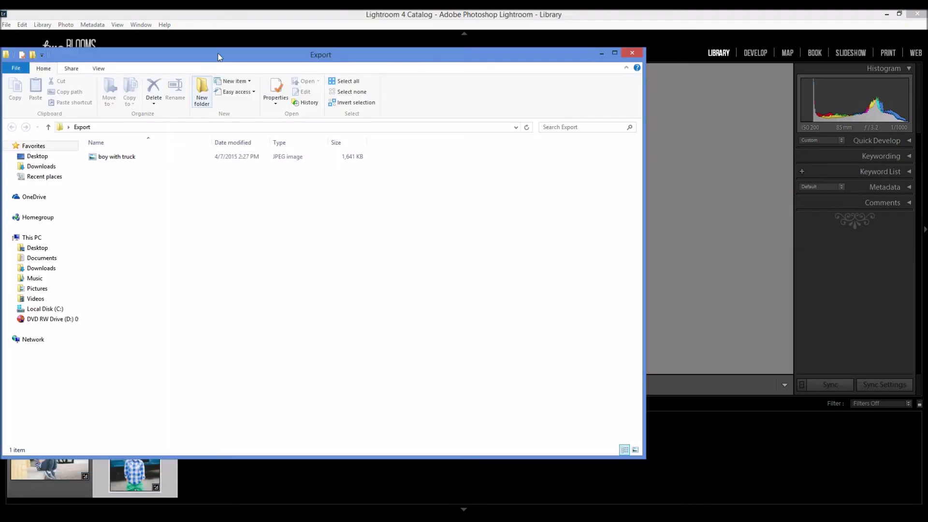
pyautogui.moveTo(230, 57); pyautogui.dragTo(350, 58)
pyautogui.doubleClick(257, 158)
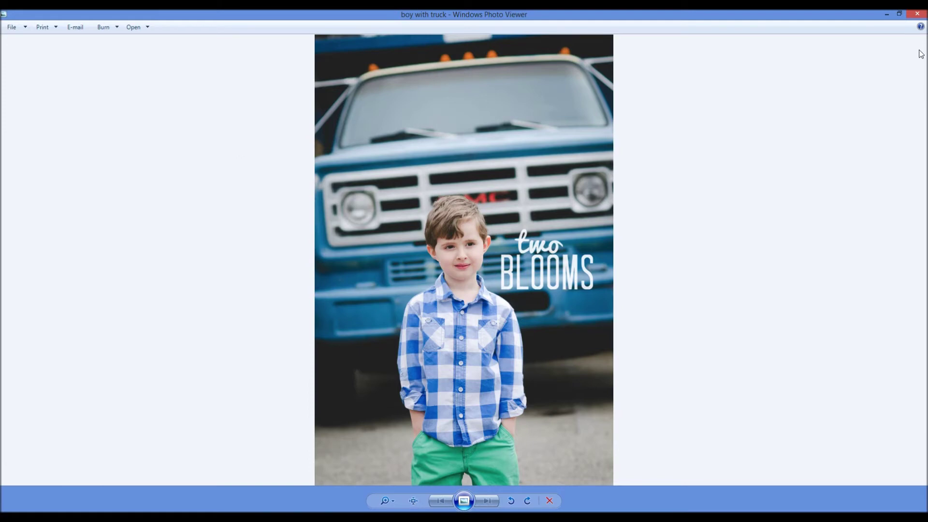
pyautogui.click(916, 14)
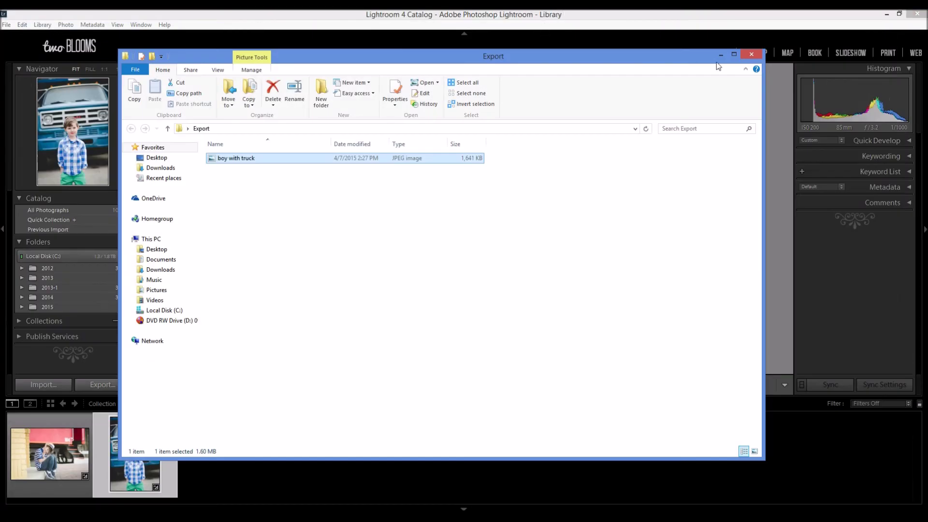
pyautogui.click(752, 53)
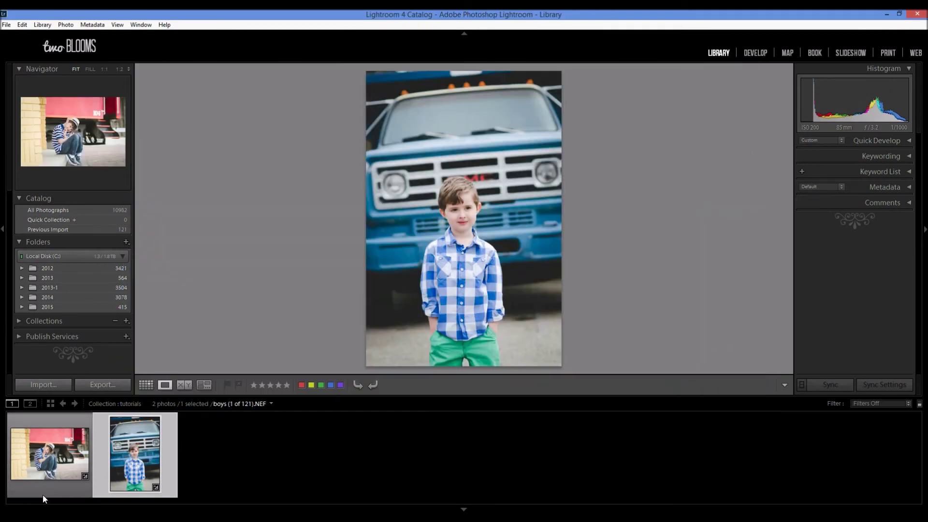
# - Export both filmstrip photos to the Desktop Export folder with the custom name "boys watermark" and the logo watermark
pyautogui.hotkey('ctrl', 'a')
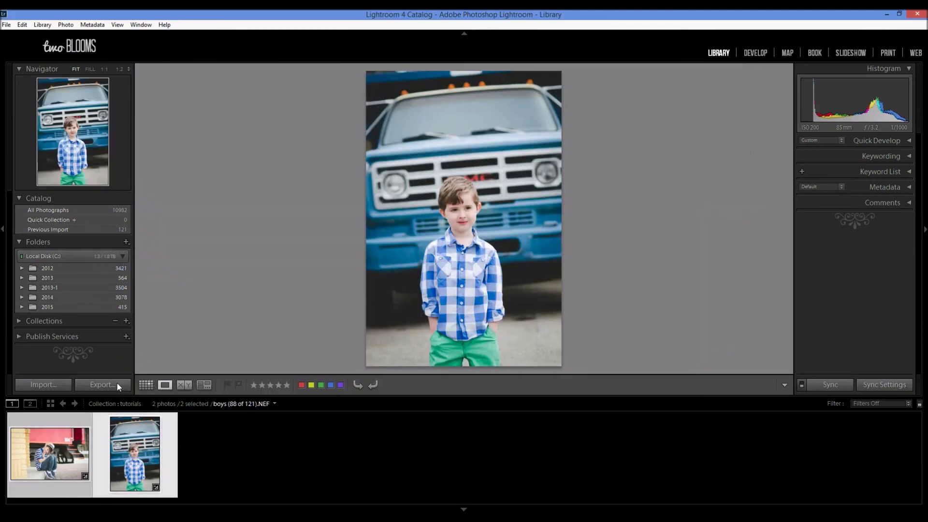
pyautogui.click(117, 382)
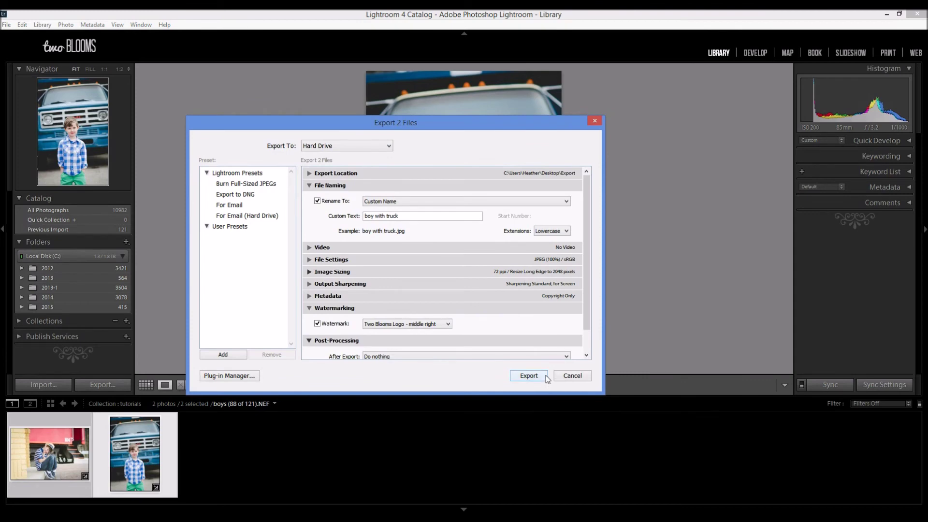
pyautogui.click(408, 216)
pyautogui.write('boys watermark')
pyautogui.click(308, 173)
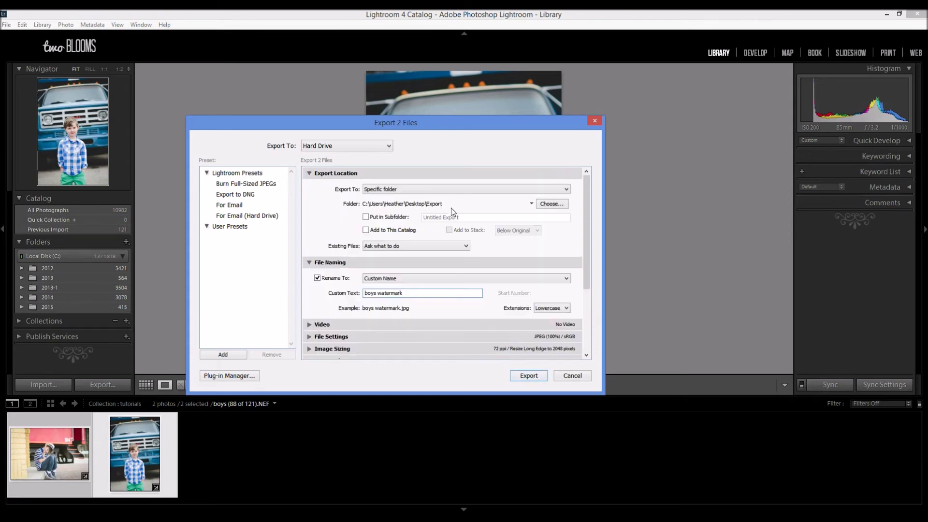
pyautogui.click(308, 173)
pyautogui.click(529, 376)
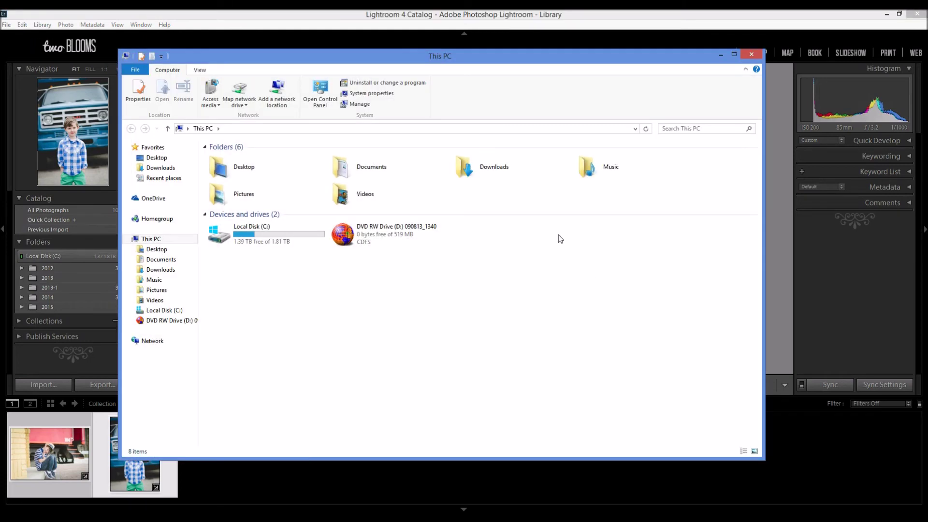
# - Open the Export folder on the Desktop, compare the watermark on both "boys watermark" images, and close the viewer and folder
pyautogui.click(252, 172)
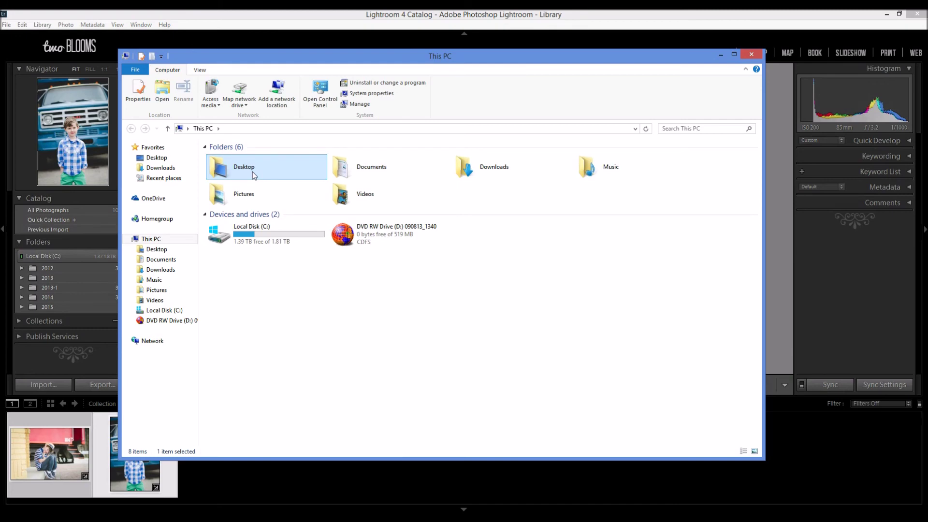
pyautogui.doubleClick(253, 172)
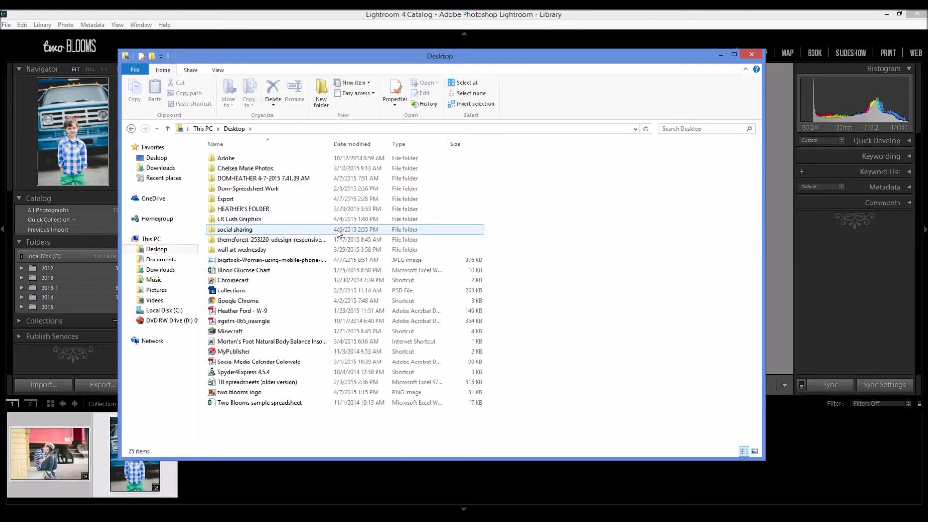
pyautogui.doubleClick(338, 198)
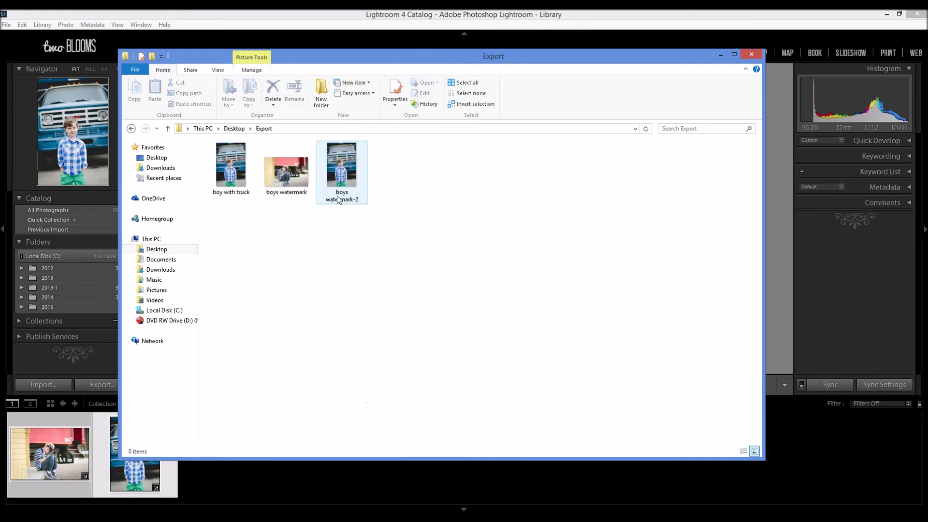
pyautogui.doubleClick(296, 175)
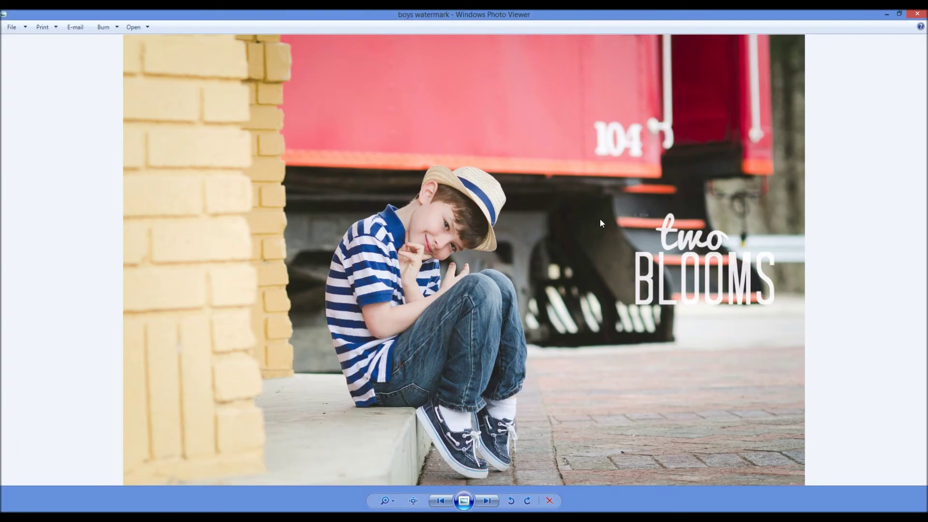
pyautogui.click(496, 498)
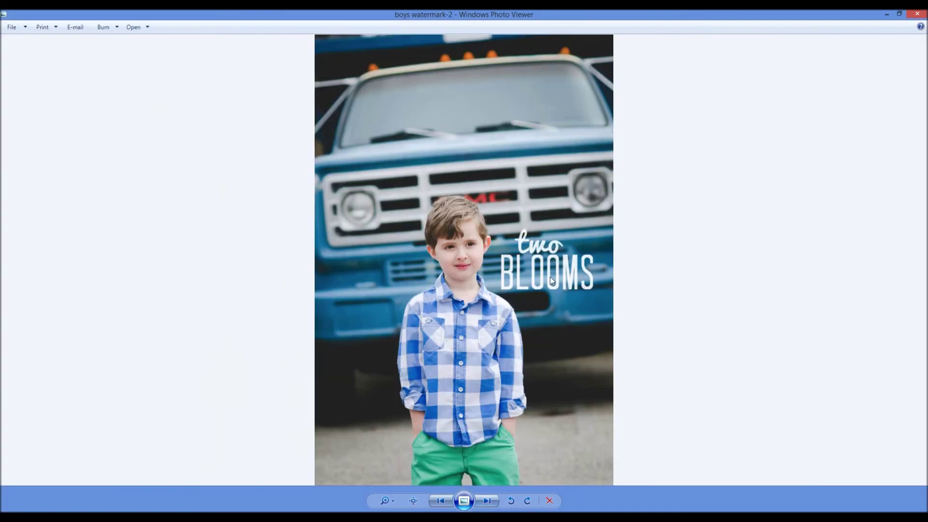
pyautogui.press('Left')
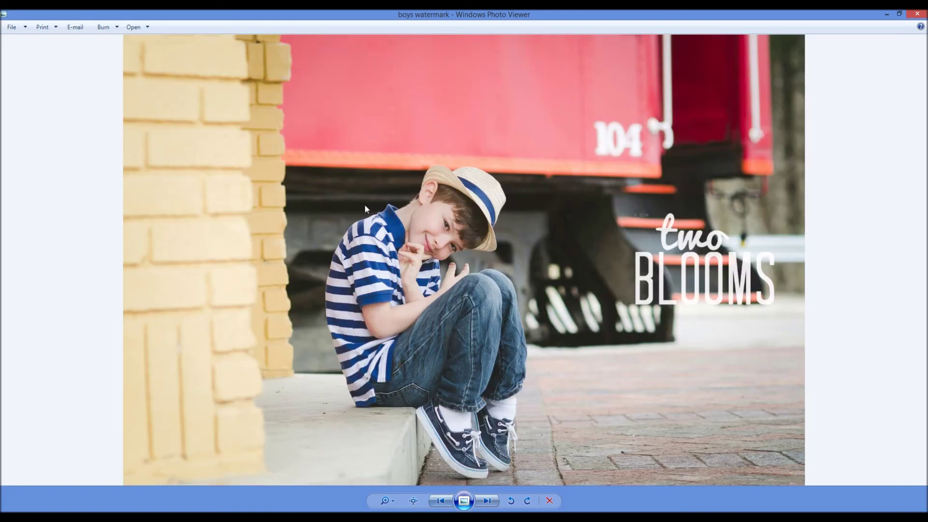
pyautogui.click(917, 14)
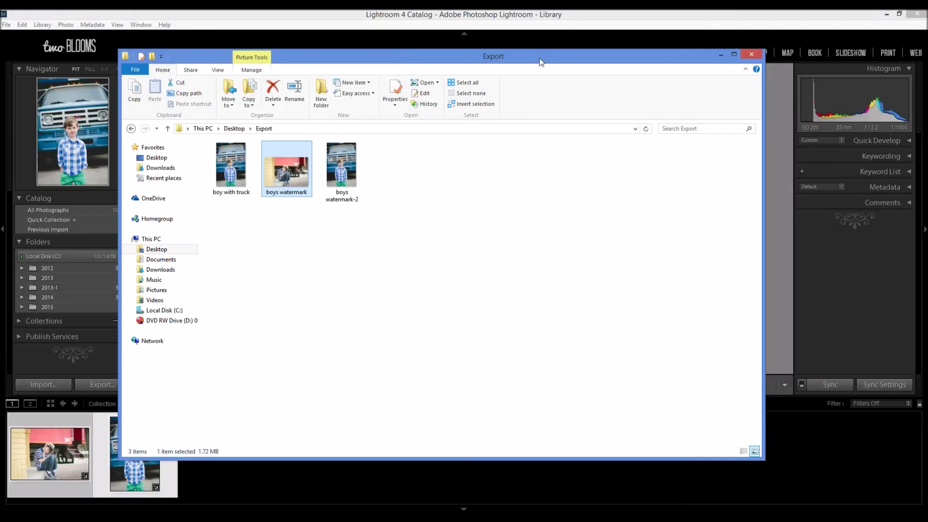
pyautogui.click(750, 54)
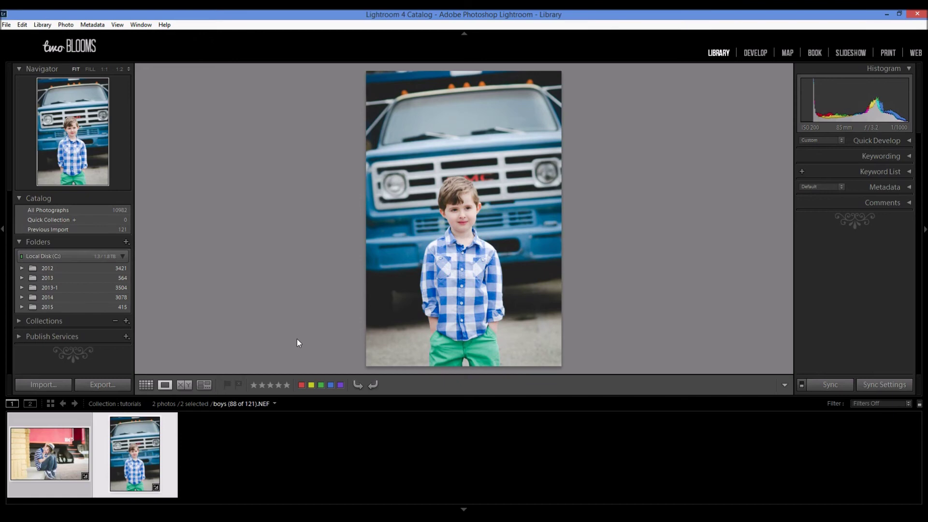
# - Try a text watermark reading "Two Blooms Photography" for the two-photo export, and close the editor and export dialog without saving
pyautogui.click(94, 383)
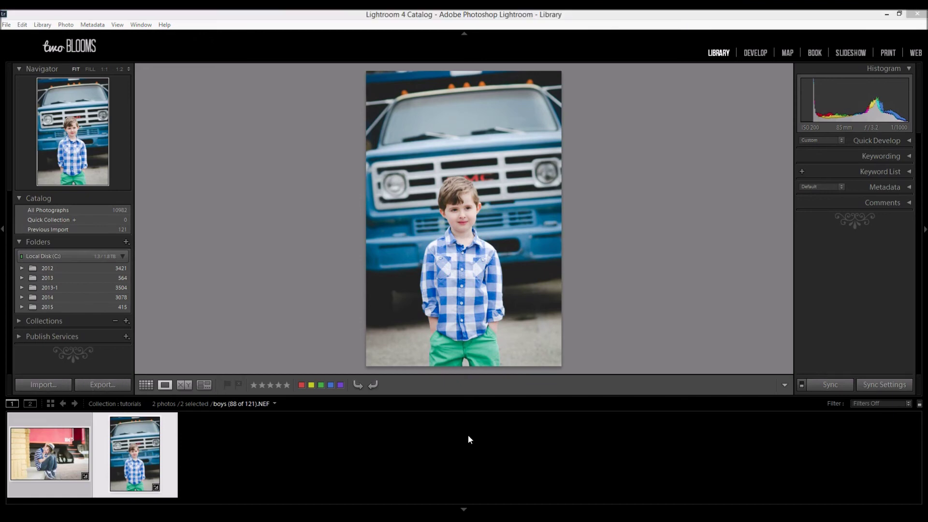
pyautogui.scroll(-1, 585, 256)
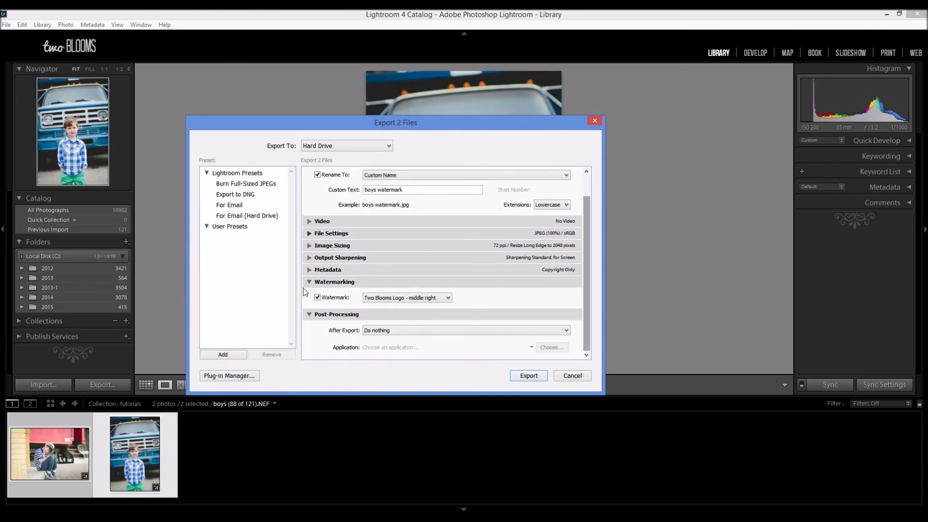
pyautogui.click(432, 296)
pyautogui.click(408, 340)
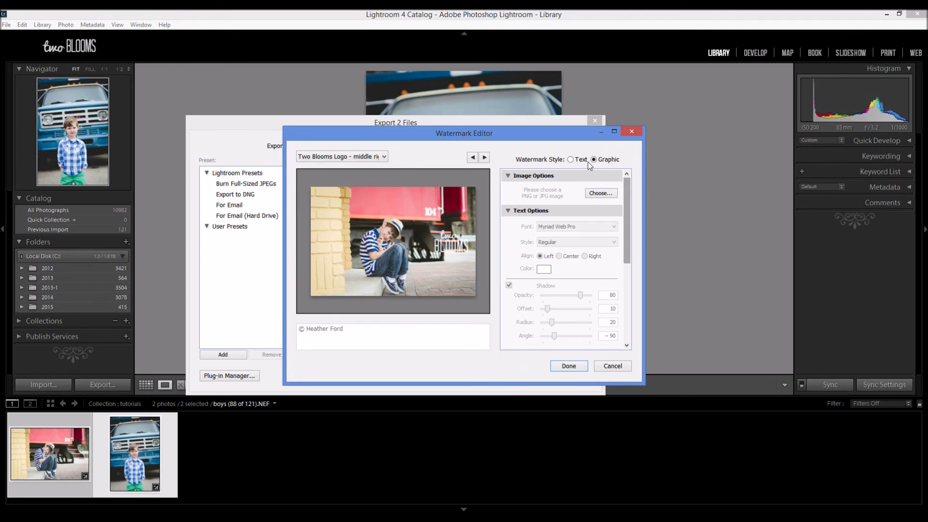
pyautogui.click(571, 159)
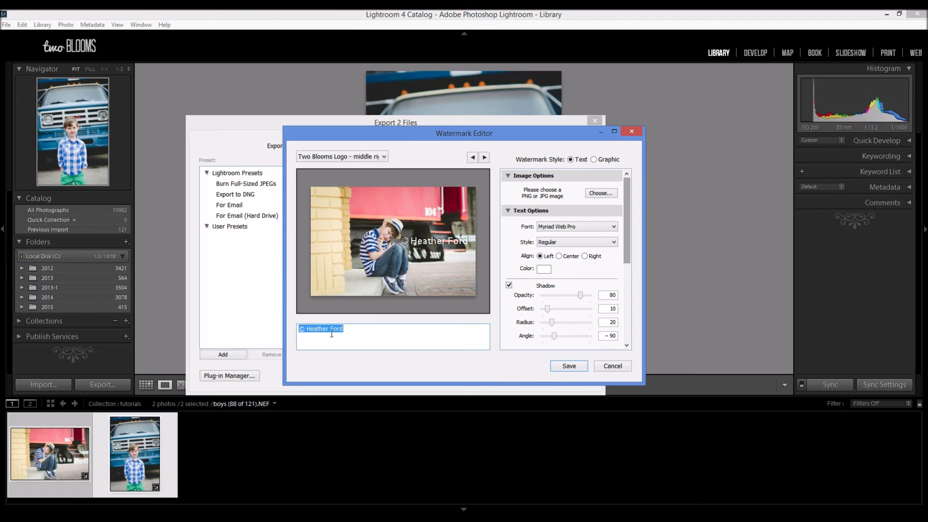
pyautogui.moveTo(454, 244)
pyautogui.write('Two ')
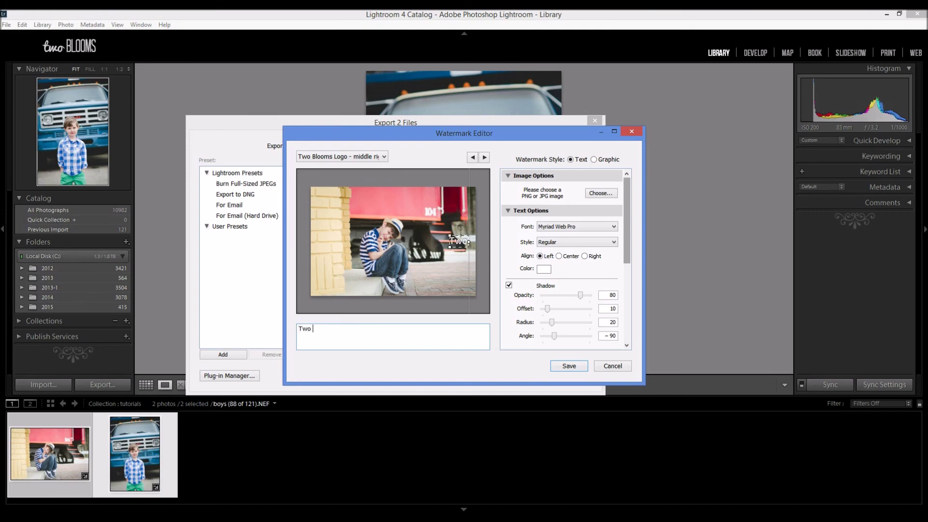
pyautogui.write('Blooms Ph')
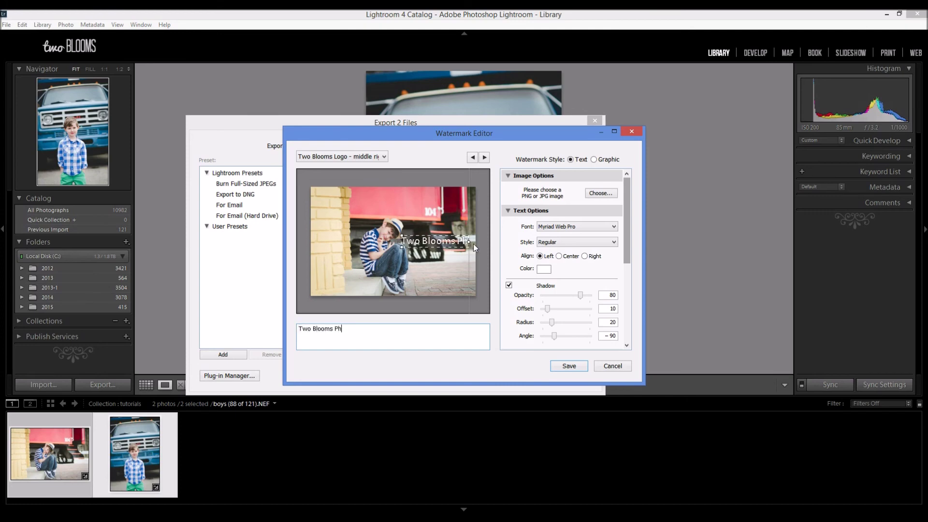
pyautogui.write('otography')
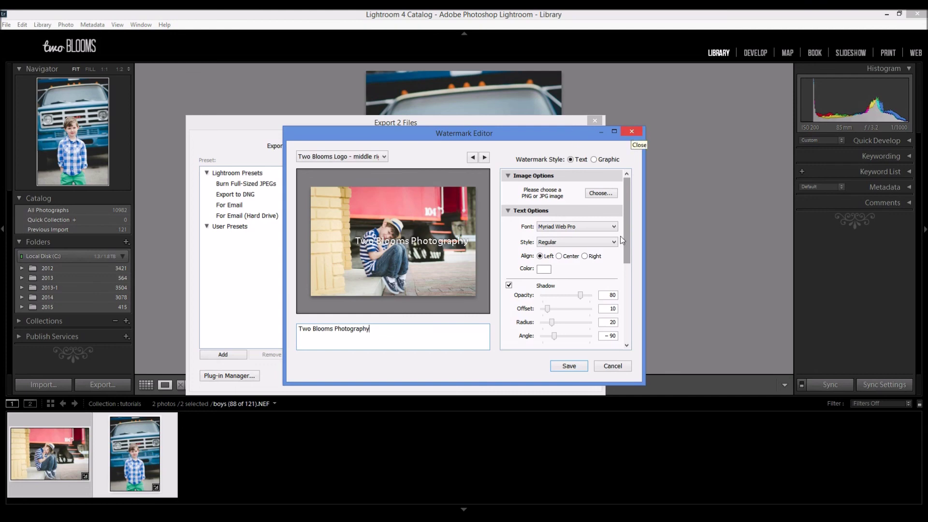
pyautogui.click(632, 131)
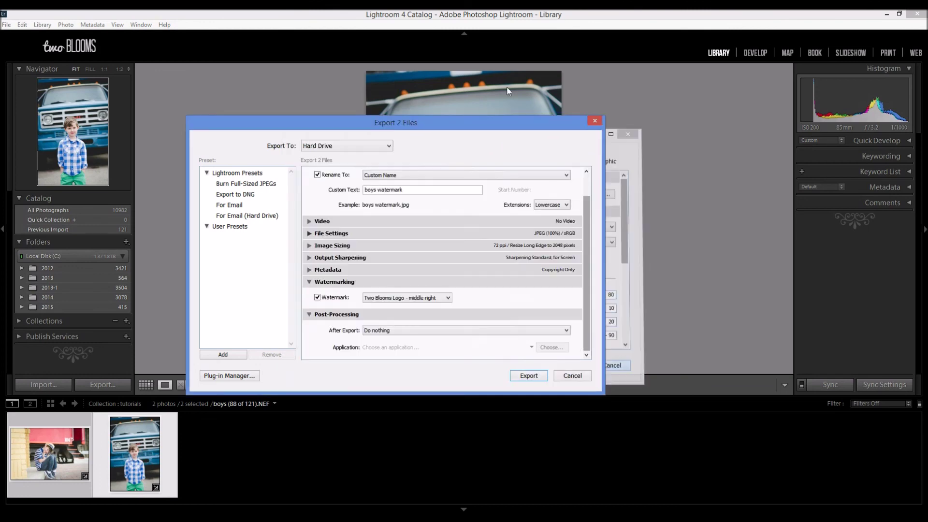
pyautogui.click(599, 117)
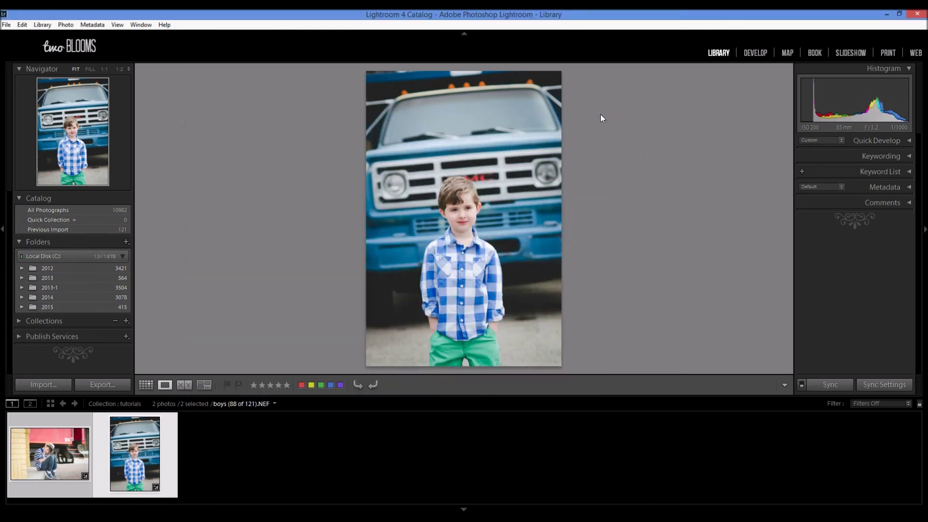